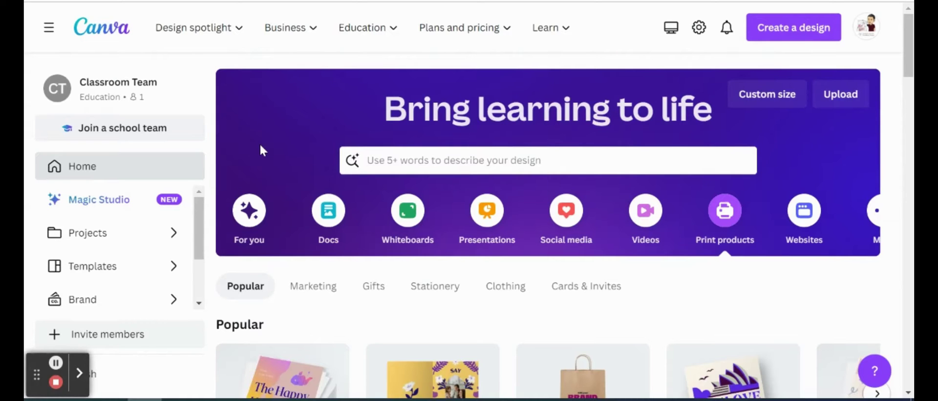
Create a new blank Canva Doc from the Docs designs
left_click(338, 220)
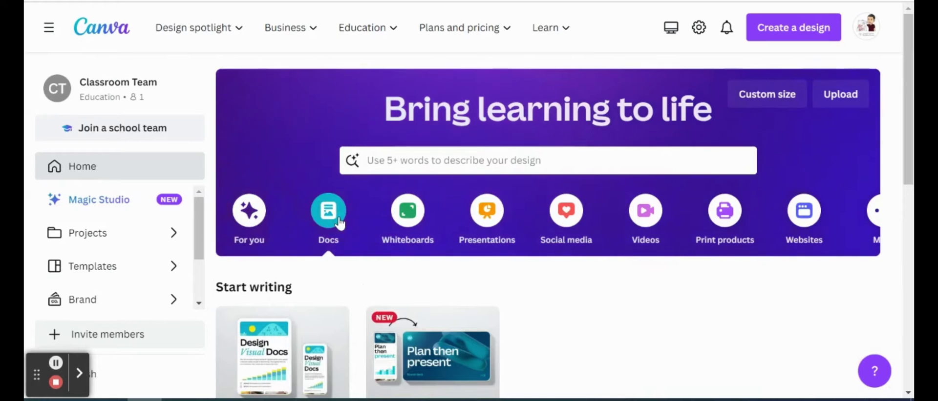
scroll(339, 221, "down", 2)
left_click(280, 251)
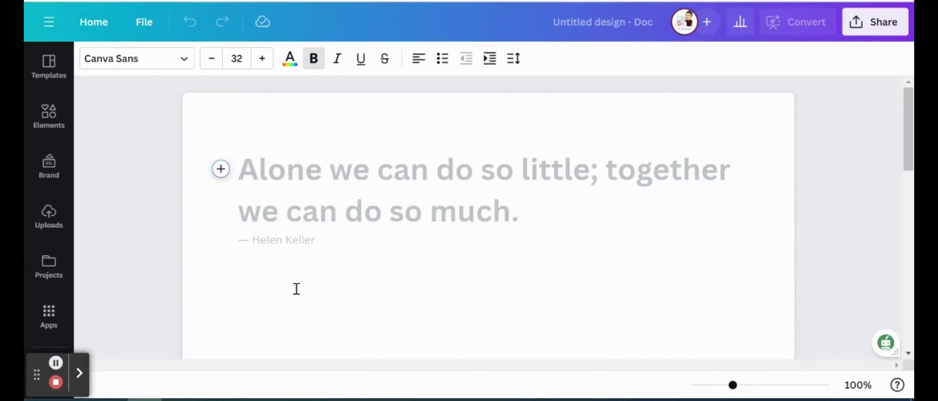
Have Magic Write generate from the prompt 'Give me a 5 paragraph essay about penguins'
left_click(221, 169)
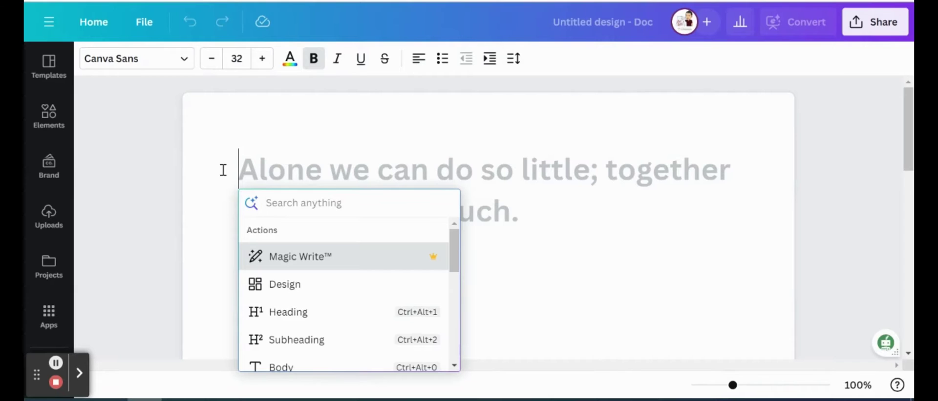
left_click(282, 257)
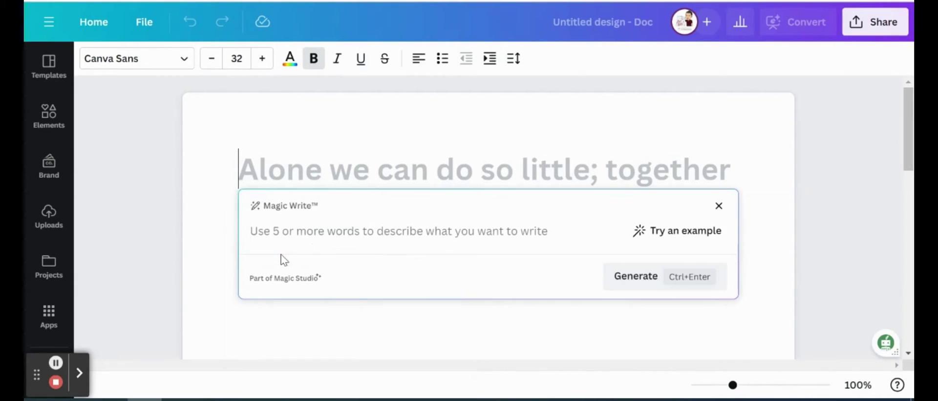
left_click(314, 226)
type("Give me a 5 ")
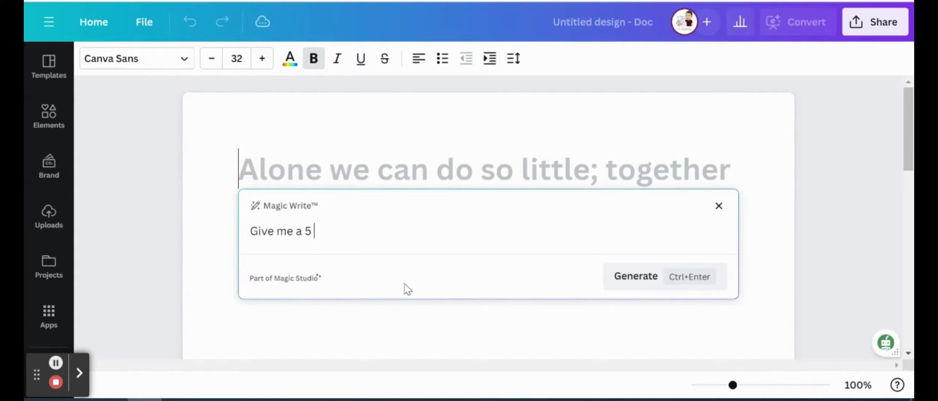
type("paragraph ess")
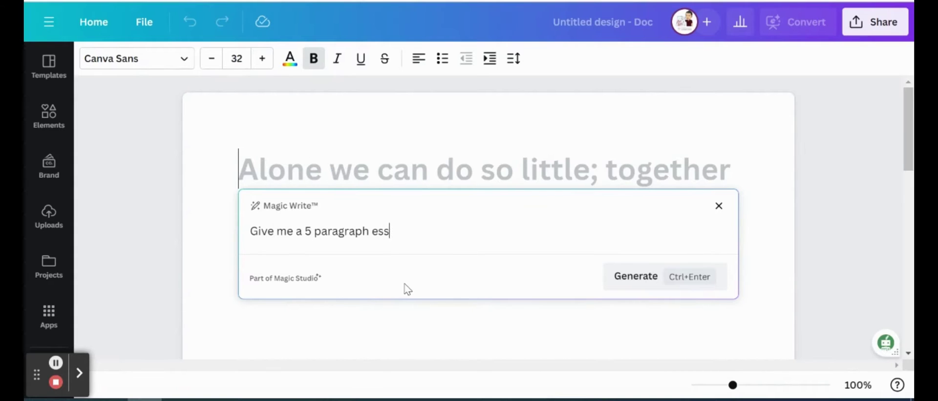
type("ay about penguins")
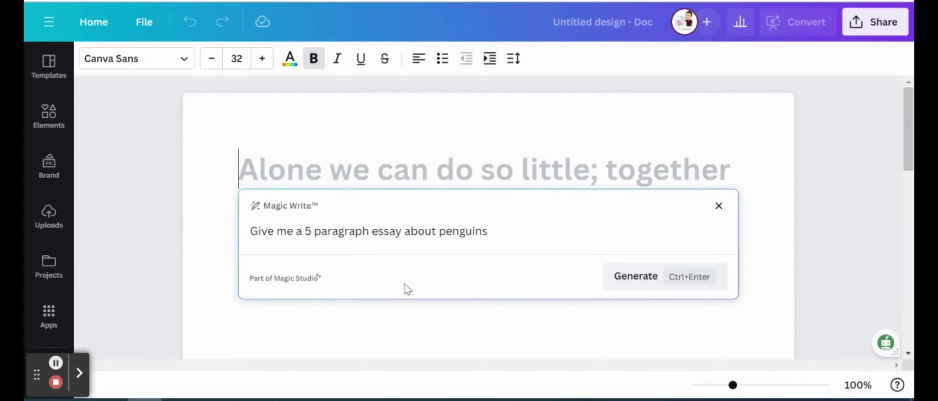
key("ctrl+Return")
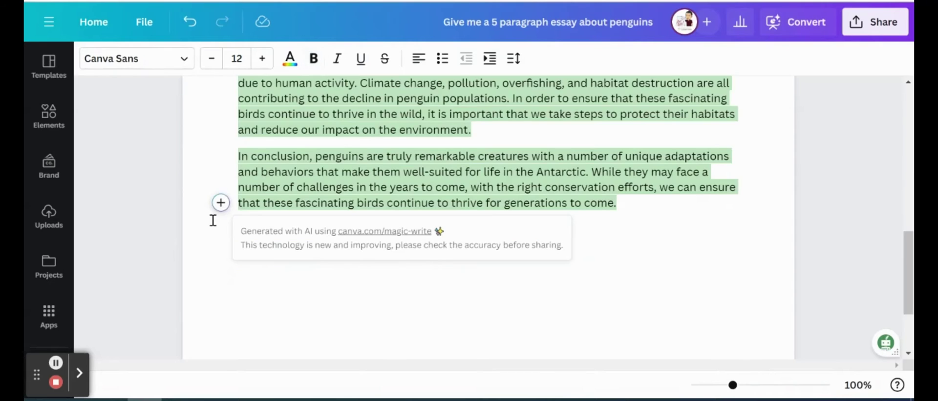
Review the generated penguin essay, then accept it and add an empty paragraph below
scroll(347, 179, "up", 8)
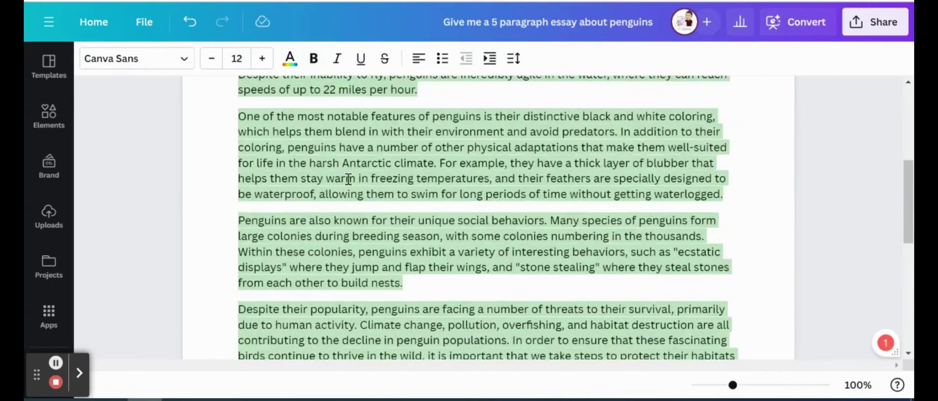
scroll(348, 179, "up", 4)
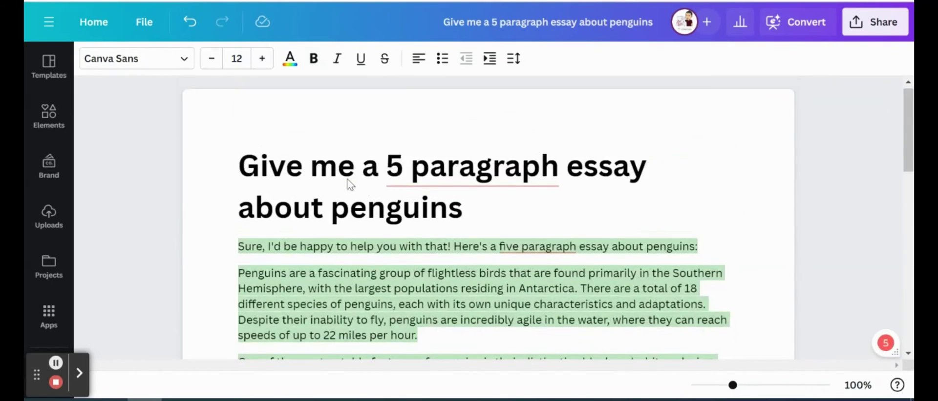
scroll(347, 180, "down", 1)
scroll(347, 180, "down", 1)
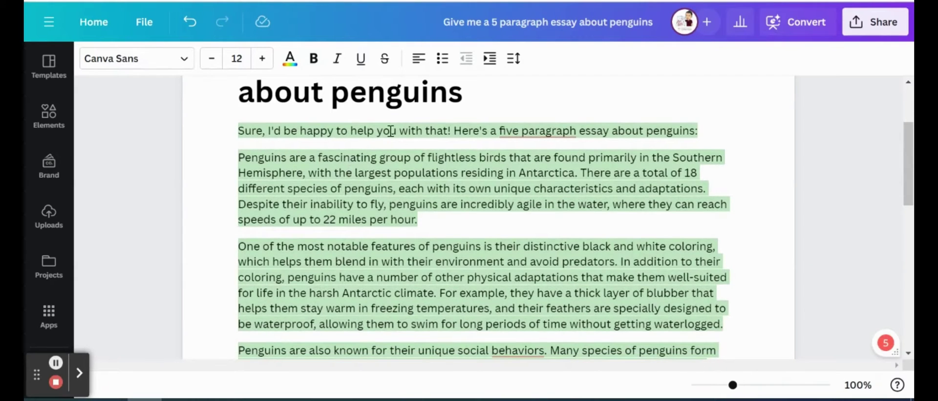
mouse_move(538, 131)
scroll(399, 190, "down", 2)
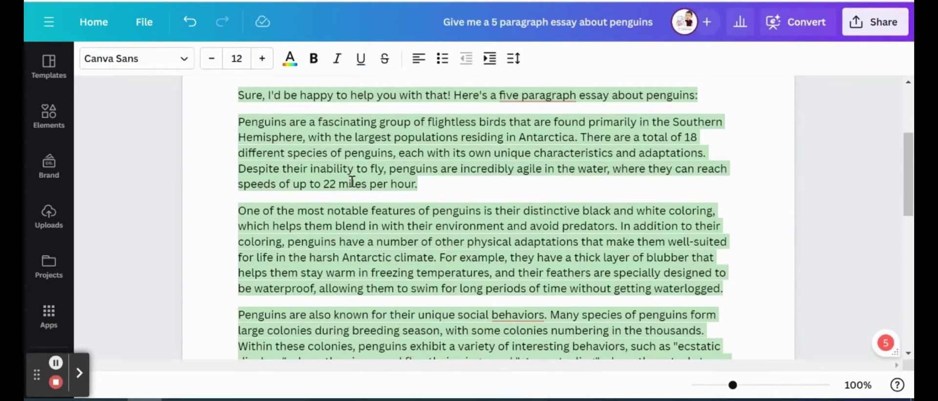
scroll(352, 182, "down", 5)
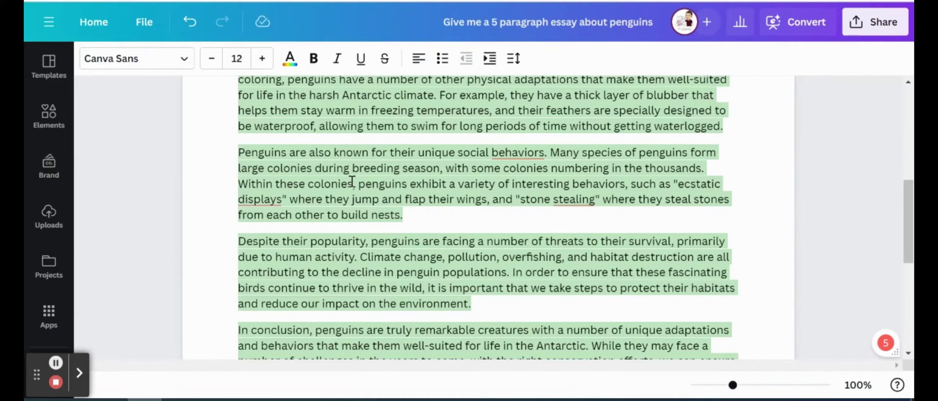
scroll(351, 181, "down", 4)
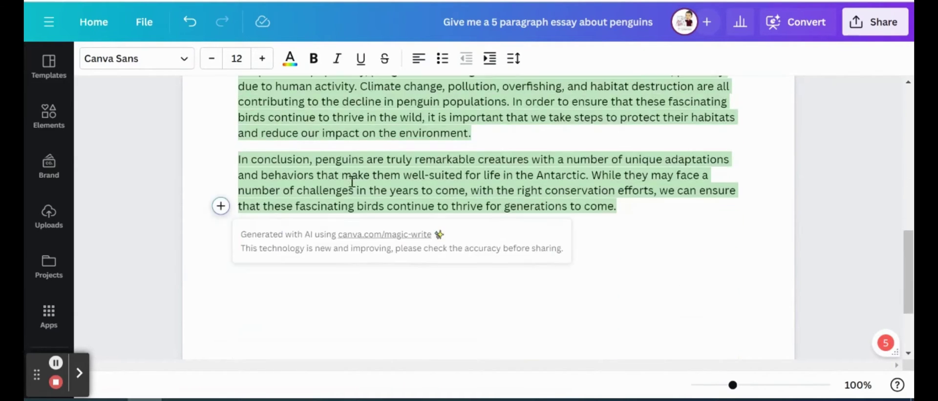
key("Return")
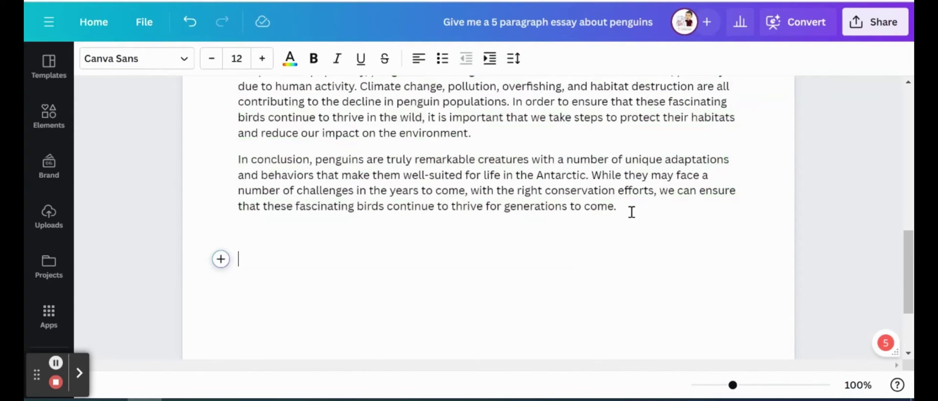
Generate five alarm clock app launch Twitter posts with Magic Write's example prompt and keep them
left_click(221, 259)
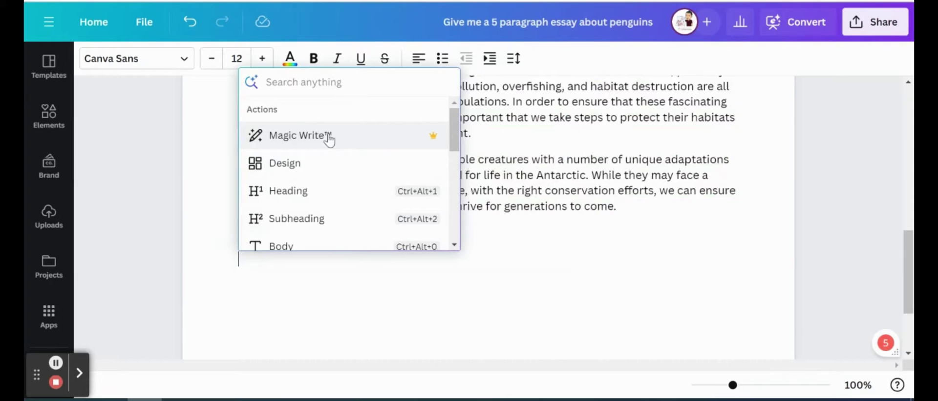
left_click(329, 140)
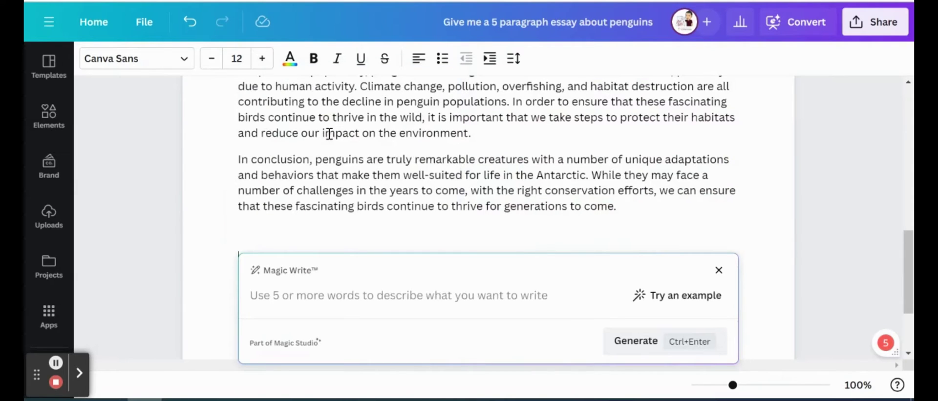
left_click(668, 292)
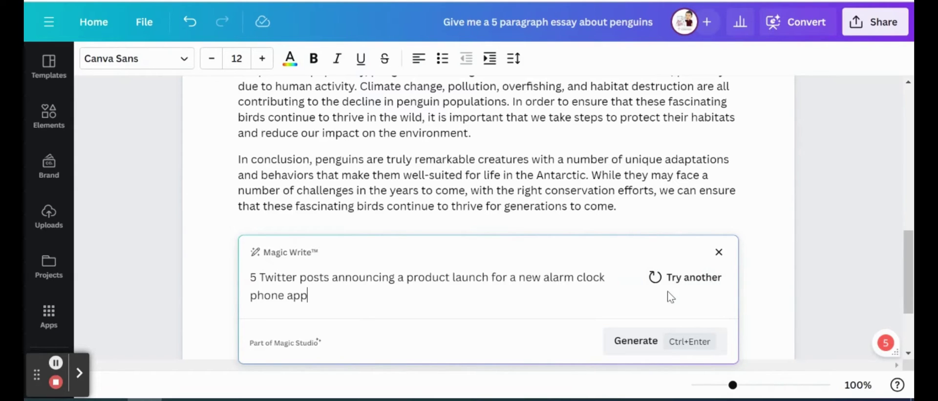
key("ctrl+Return")
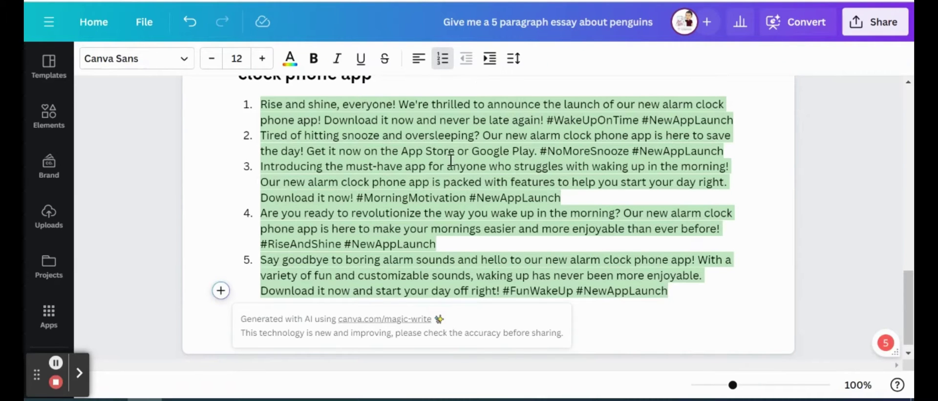
scroll(450, 162, "up", 1)
scroll(450, 161, "up", 1)
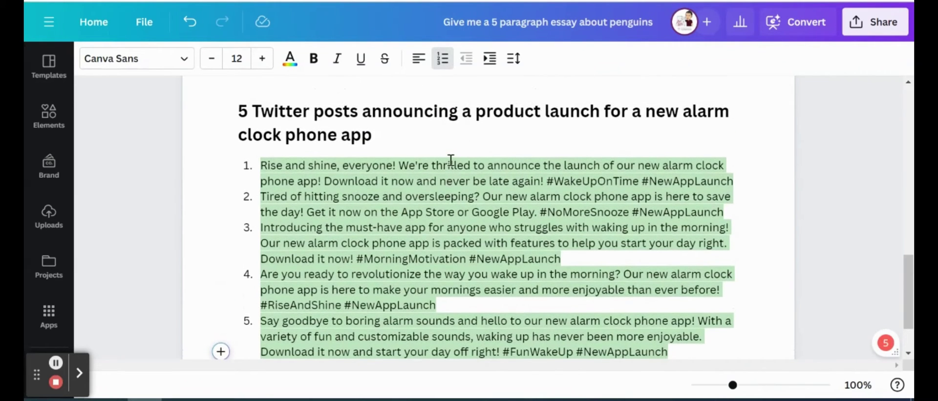
scroll(450, 161, "down", 1)
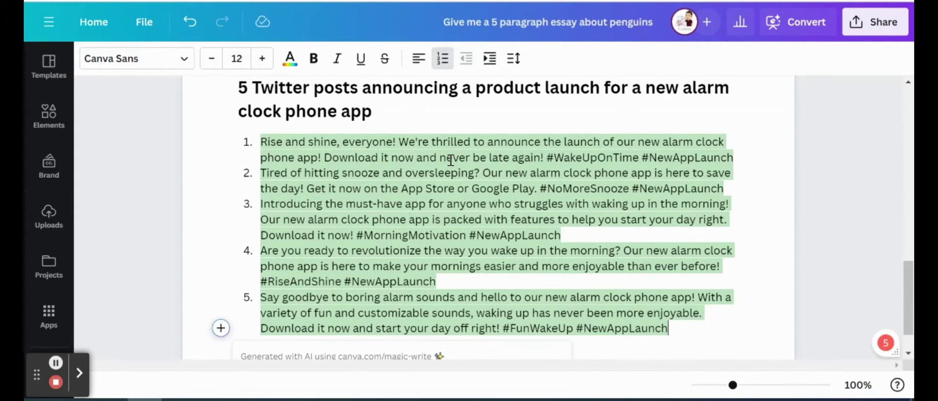
scroll(310, 239, "down", 2)
left_click(311, 240)
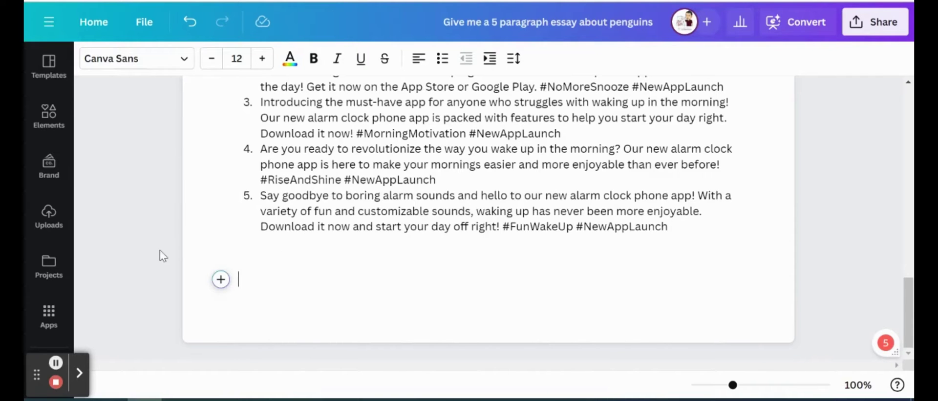
Open Magic Media from the AI-powered section of Apps
left_click(49, 320)
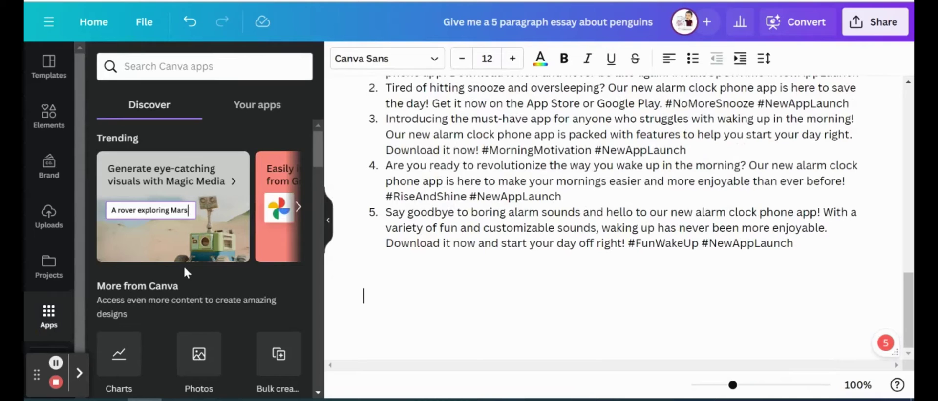
scroll(184, 265, "down", 5)
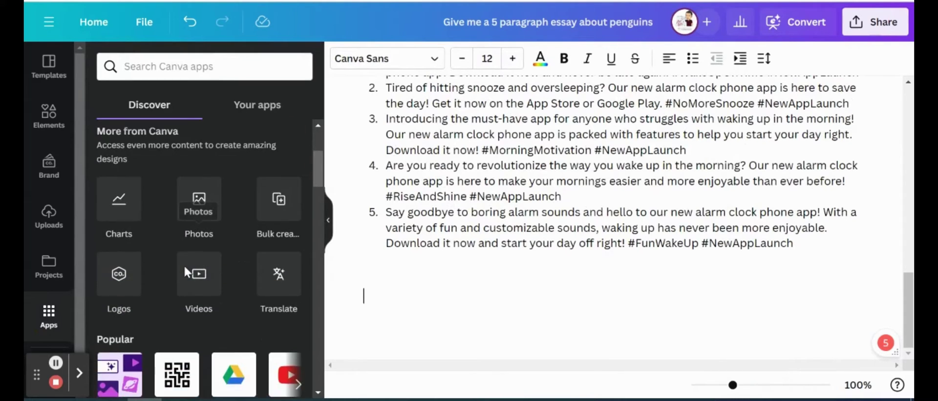
scroll(183, 264, "down", 3)
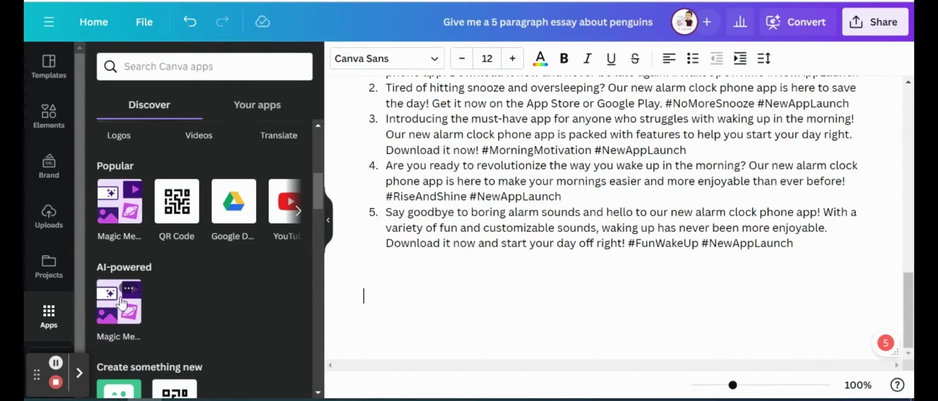
left_click(121, 303)
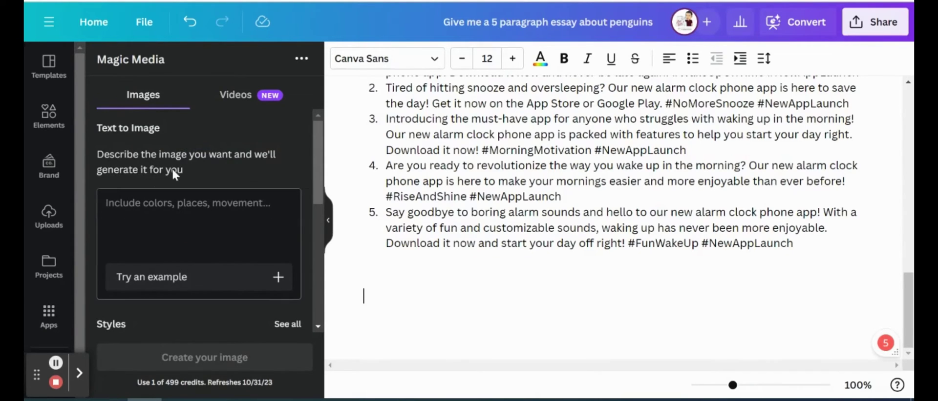
left_click(235, 103)
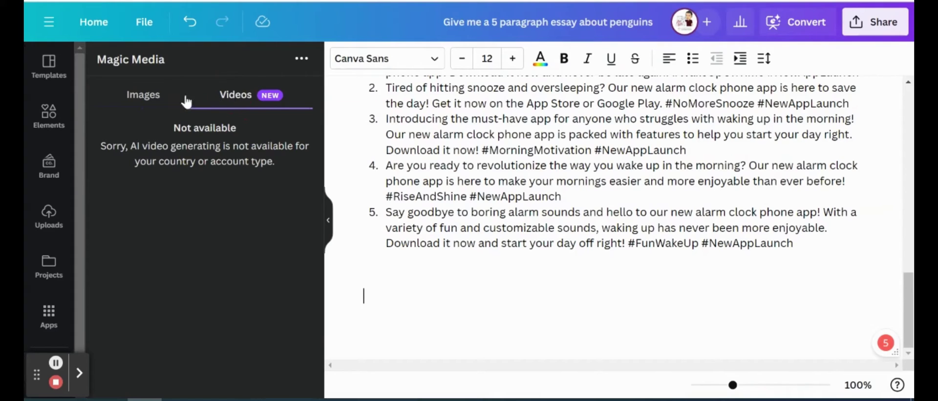
left_click(142, 100)
left_click(155, 219)
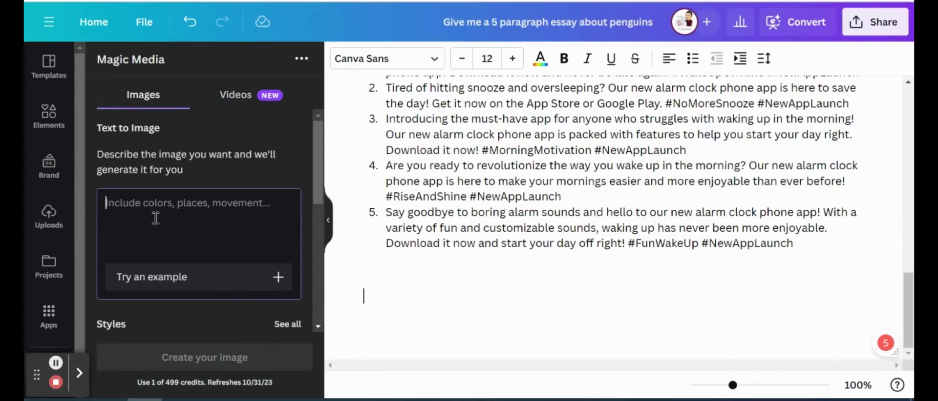
Generate images from a text prompt asking for a photo of a penguin riding a skateboard
type("give me a p")
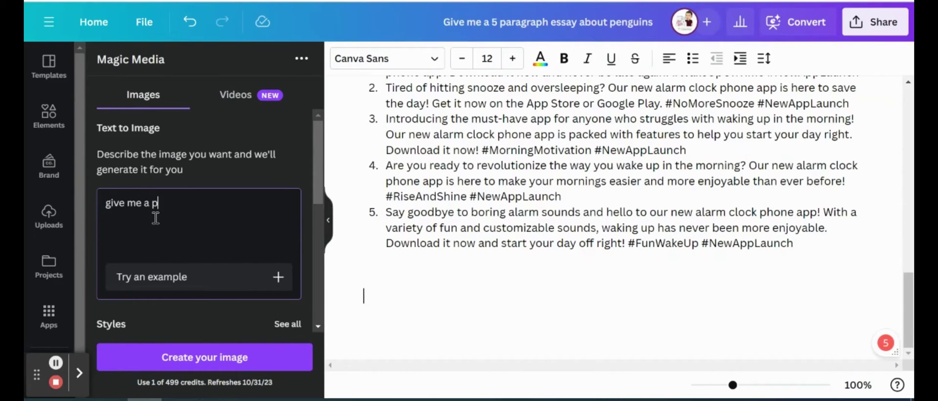
type("hoto of a penguin riding a sk")
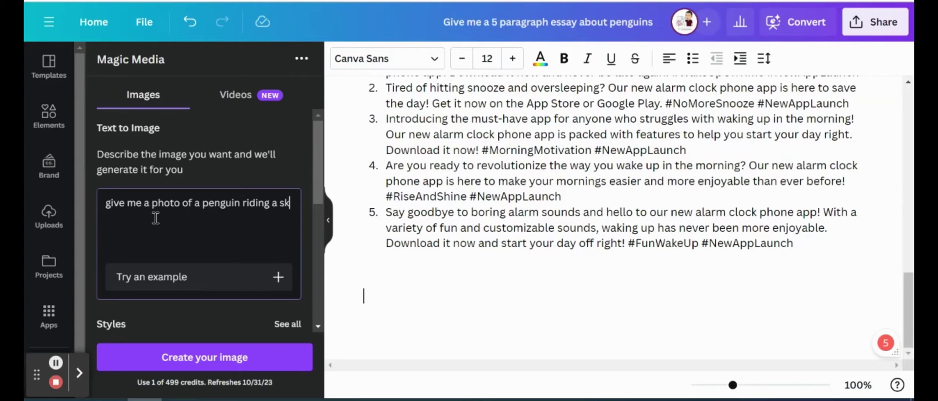
type("ateboard")
key("Return")
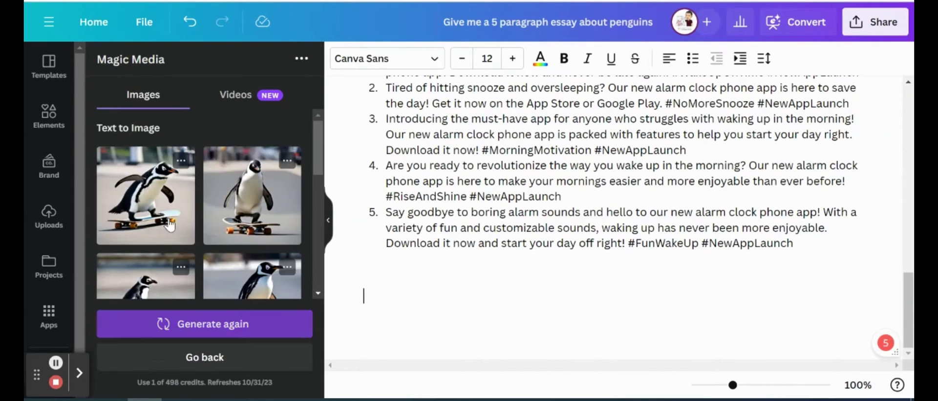
Place the first skateboarding penguin image below the tweets and regenerate the image set
left_click_drag(145, 188, 479, 297)
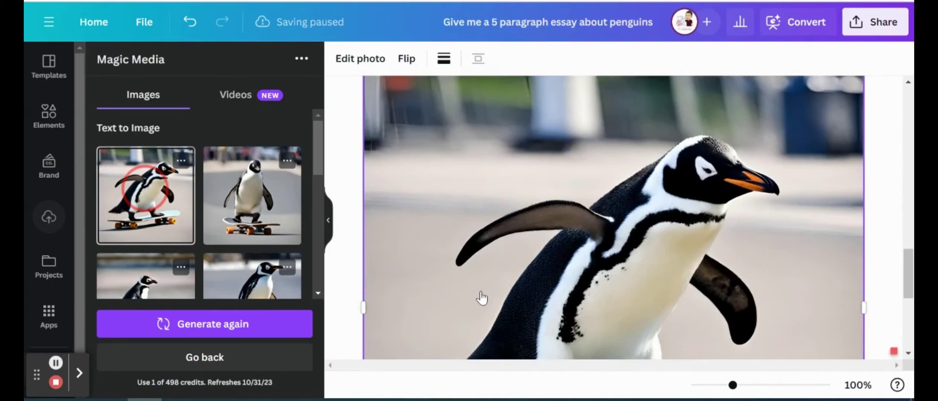
scroll(481, 297, "down", 5)
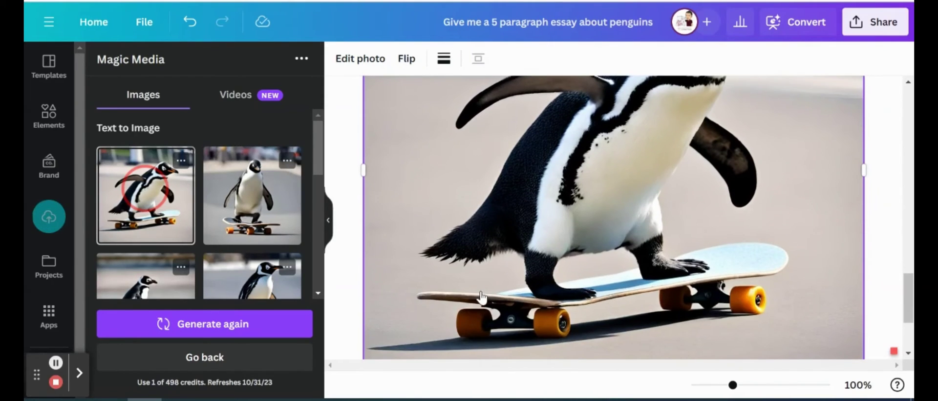
scroll(481, 297, "up", 3)
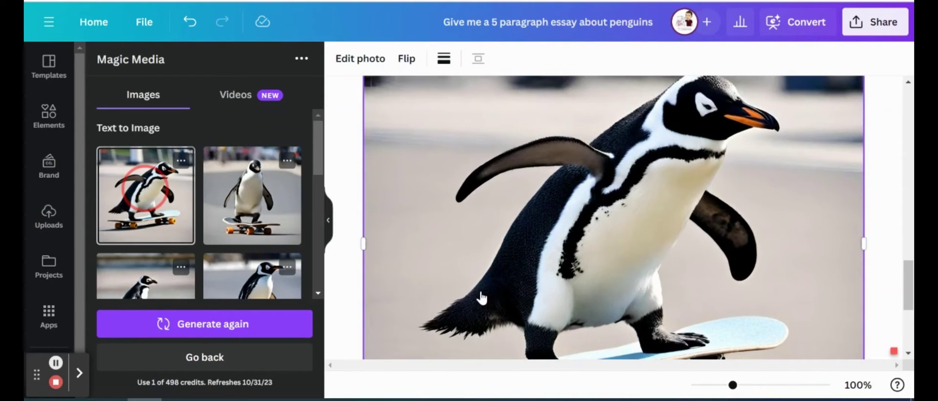
scroll(481, 297, "down", 5)
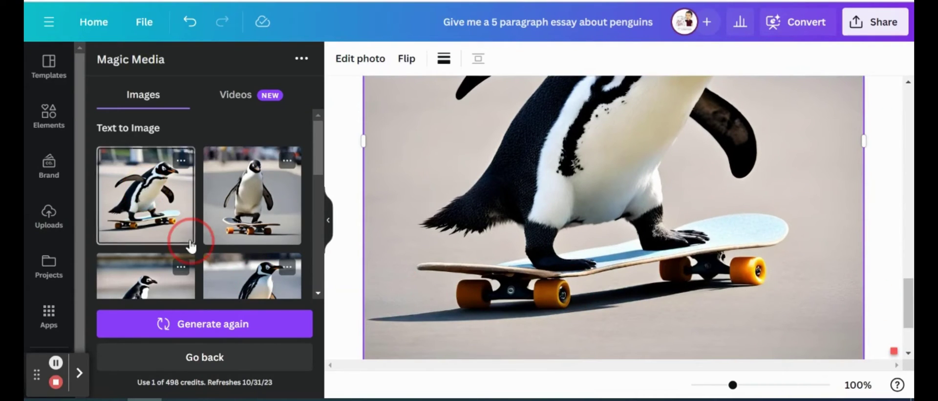
scroll(188, 245, "down", 5)
scroll(188, 241, "up", 3)
left_click(194, 337)
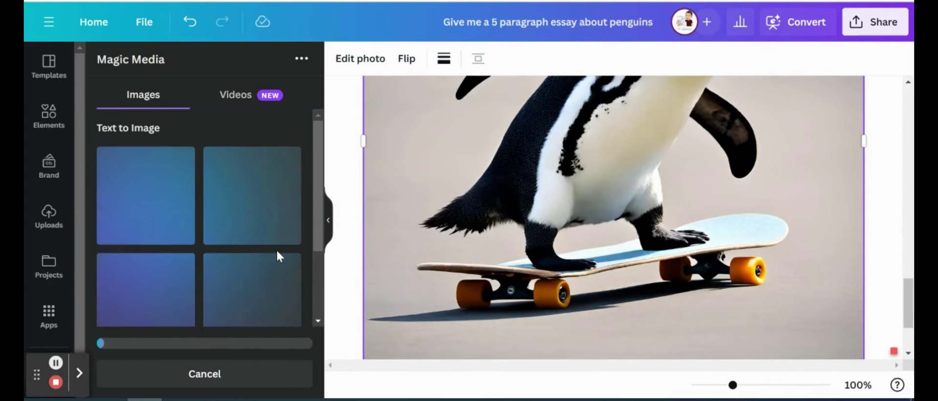
Deselect the placed penguin image and wait while Magic Media produces new images
left_click(872, 323)
scroll(871, 324, "down", 2)
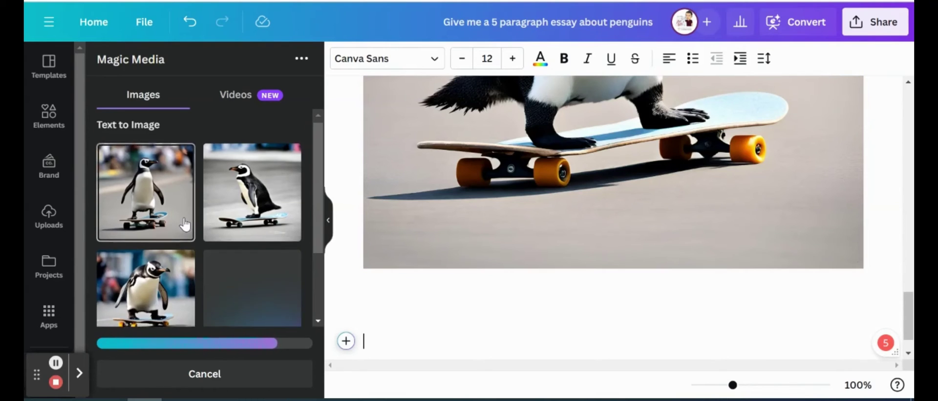
scroll(185, 225, "down", 2)
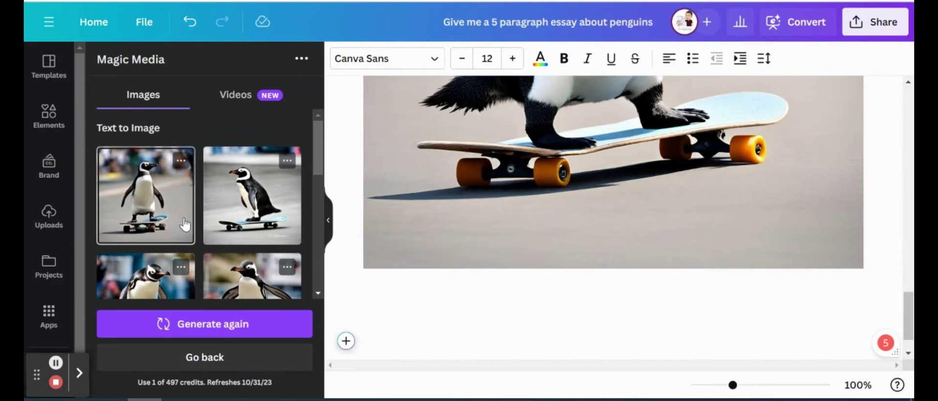
scroll(466, 302, "down", 1)
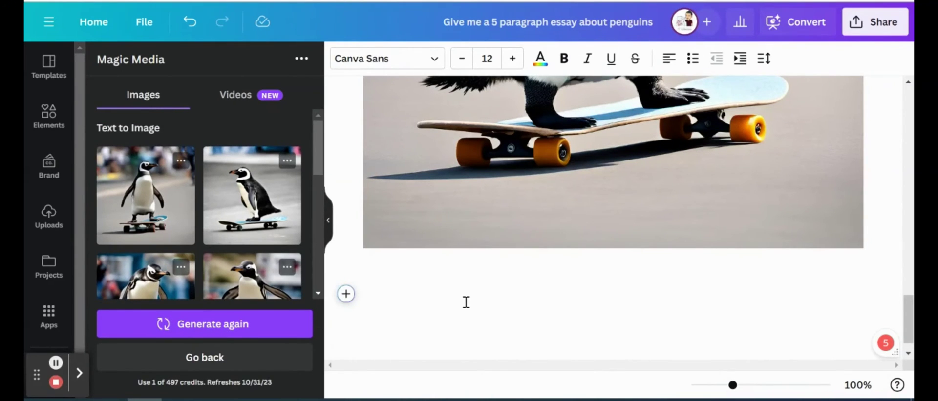
scroll(466, 302, "up", 1)
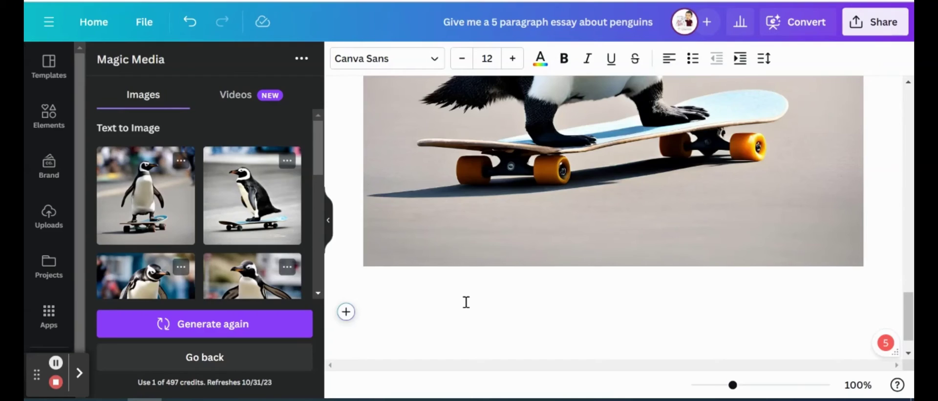
Scroll the doc back up to the 'Give me a 5 paragraph essay about penguins' title
scroll(466, 302, "up", 15)
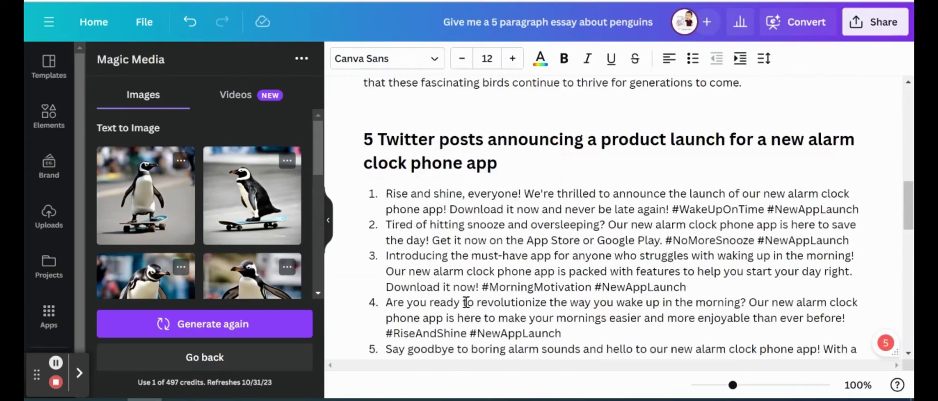
scroll(466, 302, "up", 15)
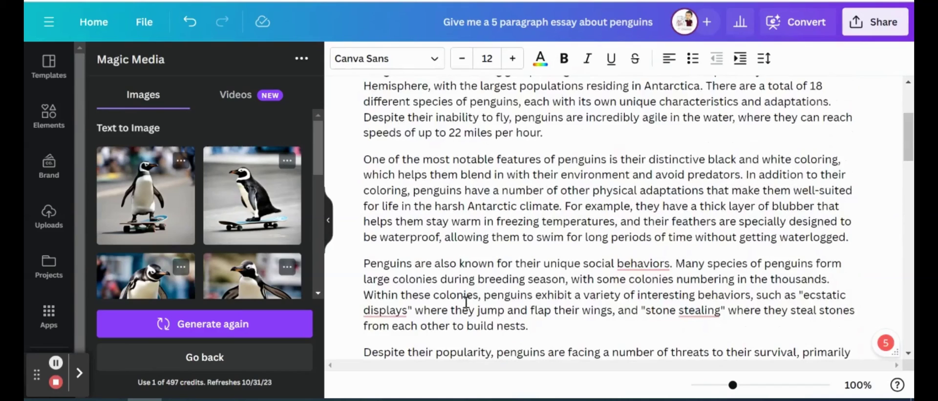
scroll(466, 302, "down", 1)
scroll(466, 302, "up", 1)
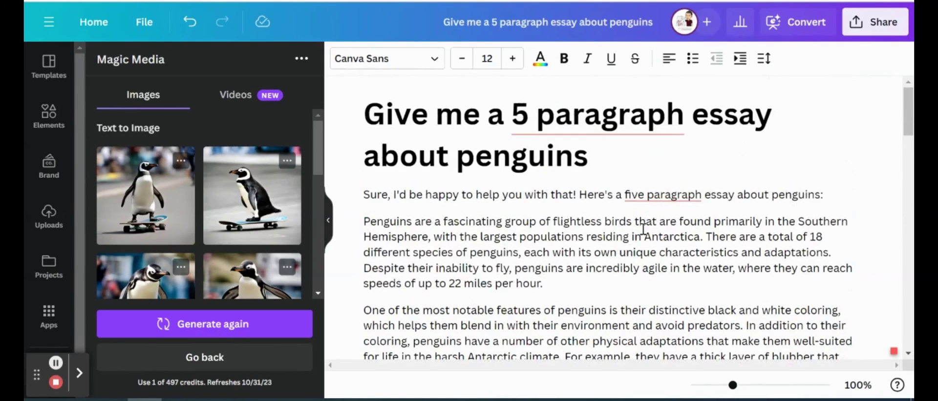
Start a Docs to Decks conversion and browse the slide previews from essay to penguin image
left_click(807, 29)
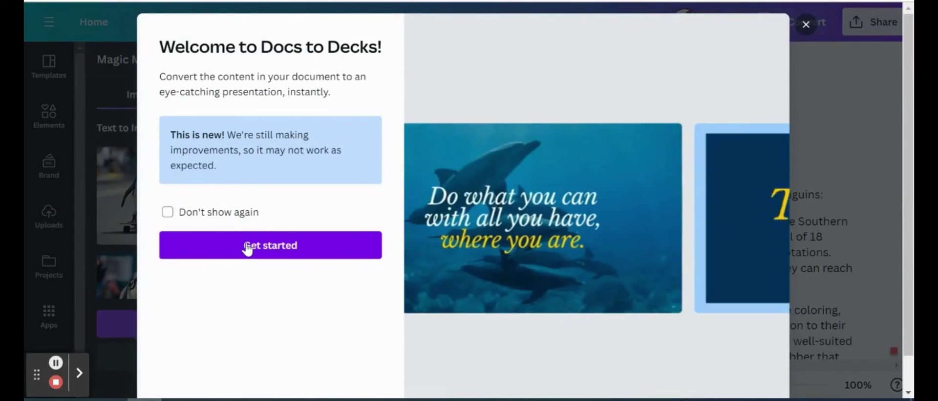
left_click(247, 246)
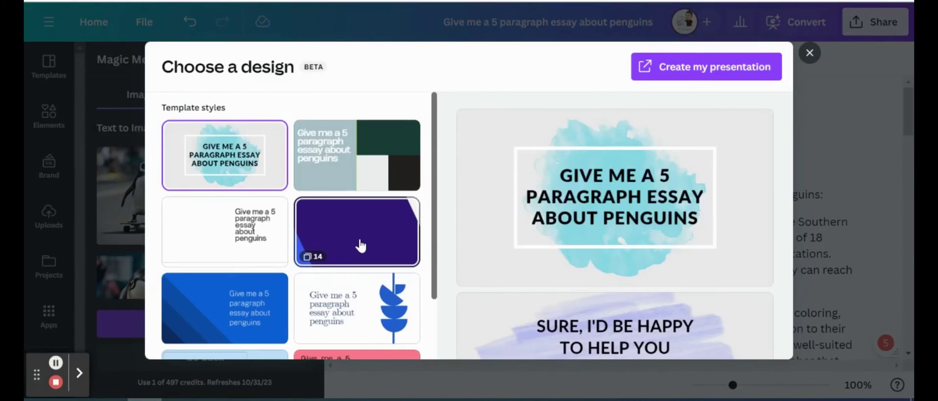
scroll(539, 217, "down", 3)
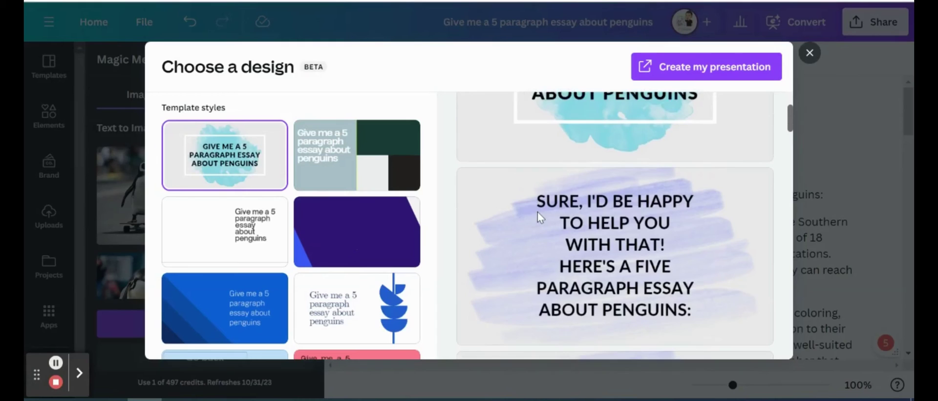
scroll(539, 217, "down", 3)
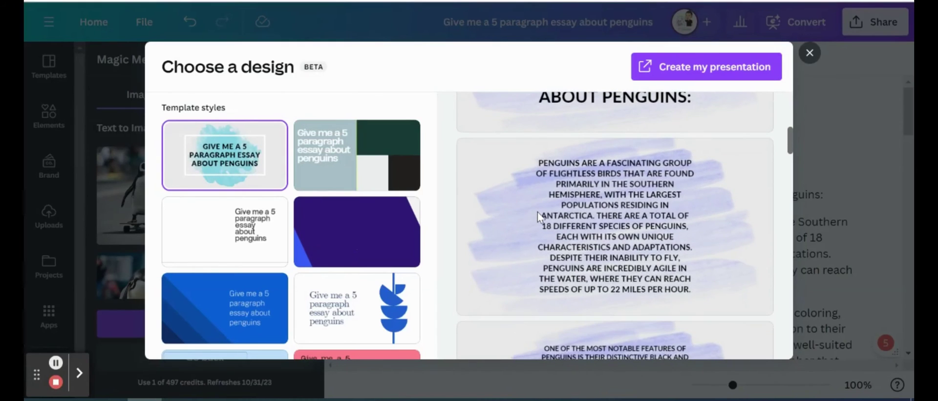
scroll(539, 217, "down", 12)
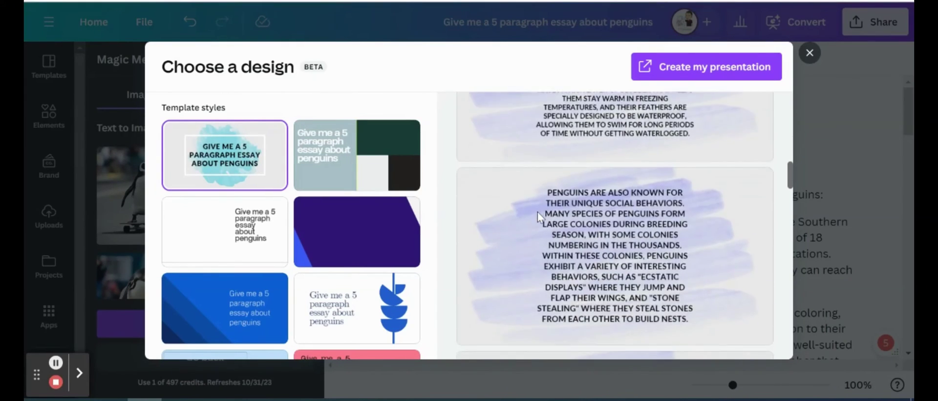
scroll(539, 217, "down", 12)
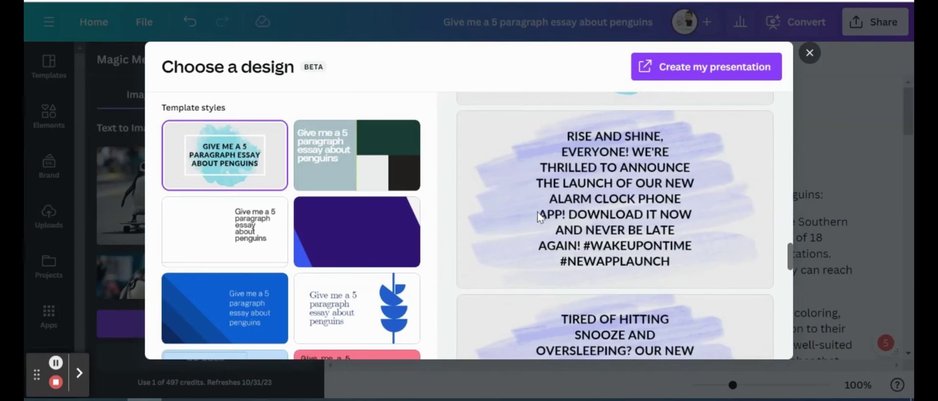
scroll(538, 217, "down", 12)
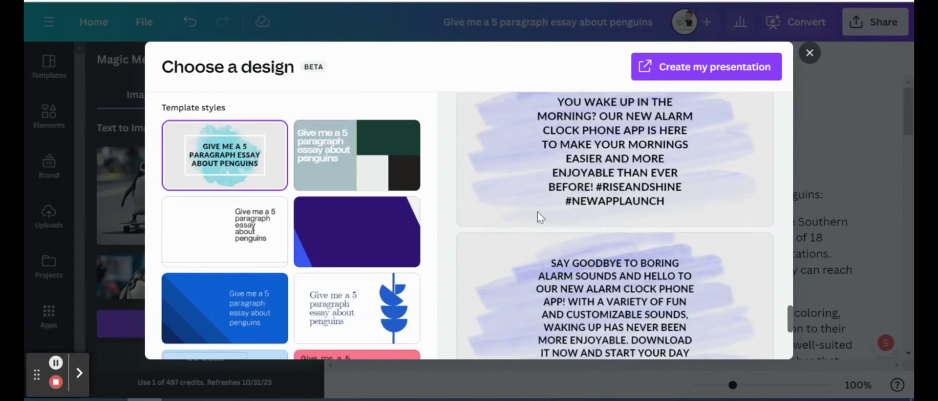
scroll(538, 217, "down", 3)
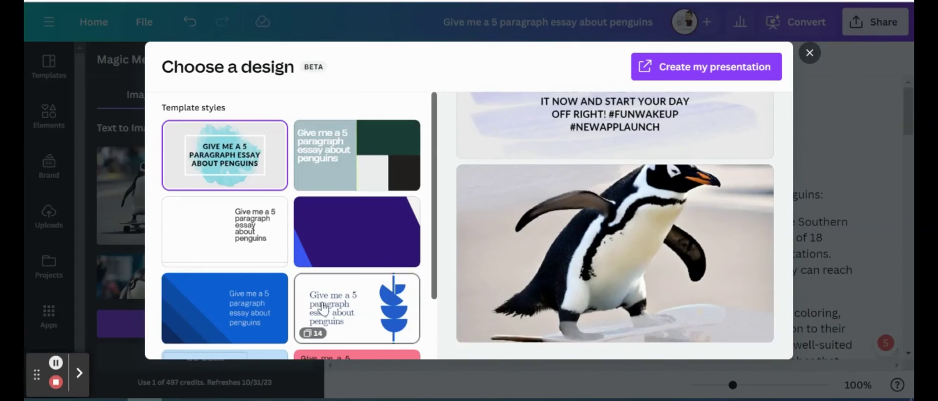
Pick the blue diagonal-stripe design, create the 14-page presentation, and browse its thumbnails
left_click(228, 310)
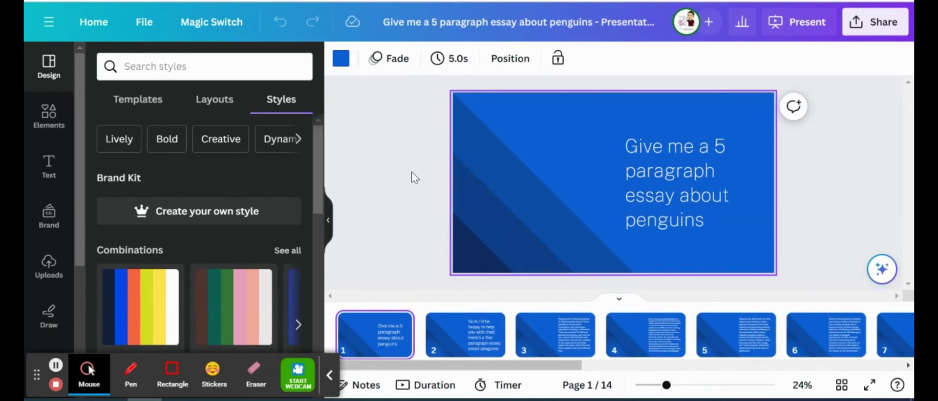
left_click(331, 376)
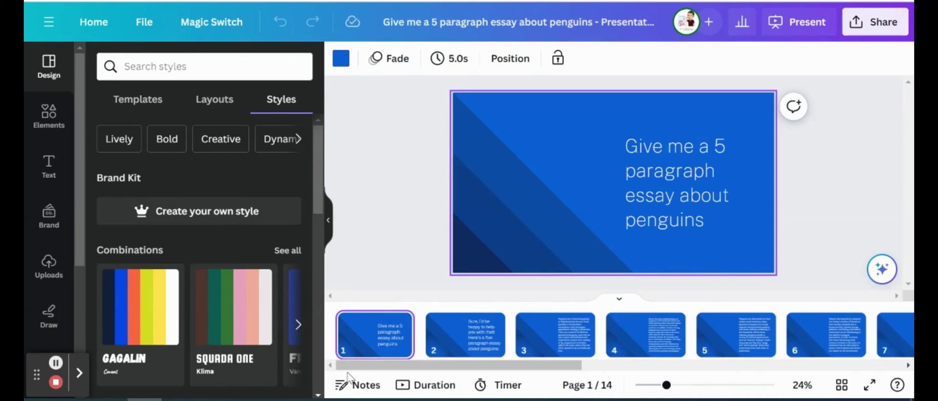
scroll(579, 347, "right", 5)
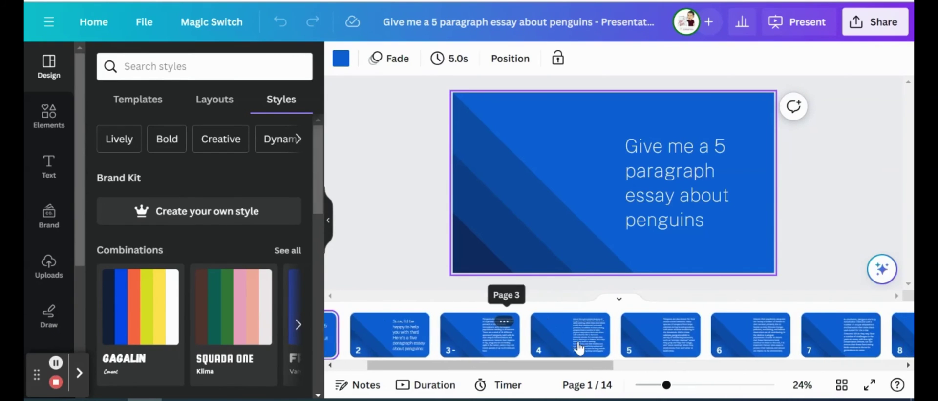
scroll(578, 347, "right", 5)
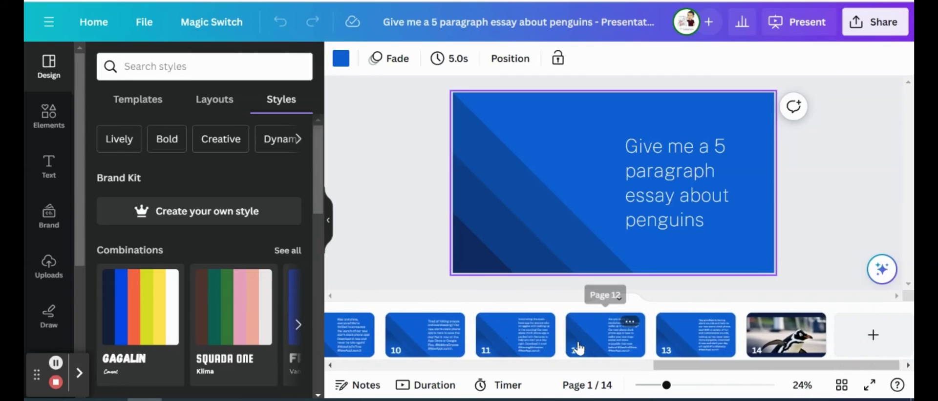
Copy the skateboarding penguin photo from slide 14 and paste it onto slide 13
left_click(782, 336)
left_click(586, 133)
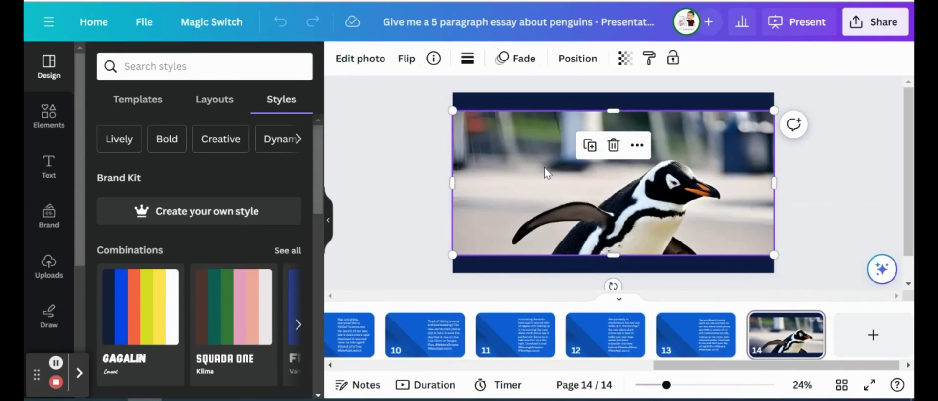
left_click(693, 333)
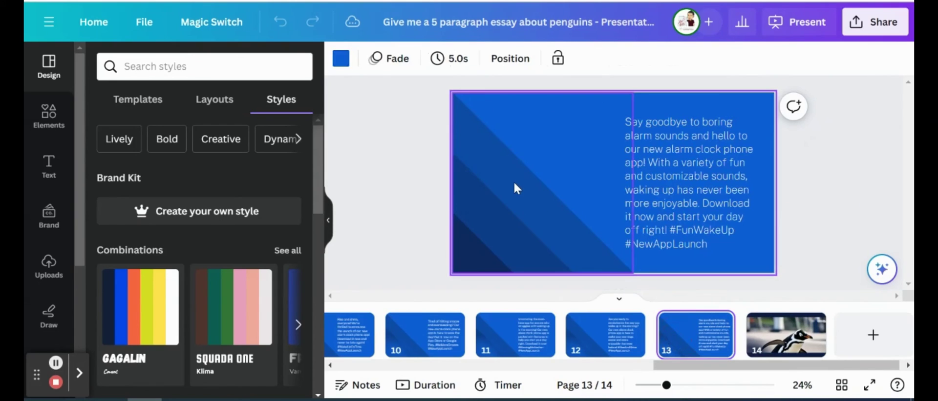
left_click(511, 178)
key("ctrl+v")
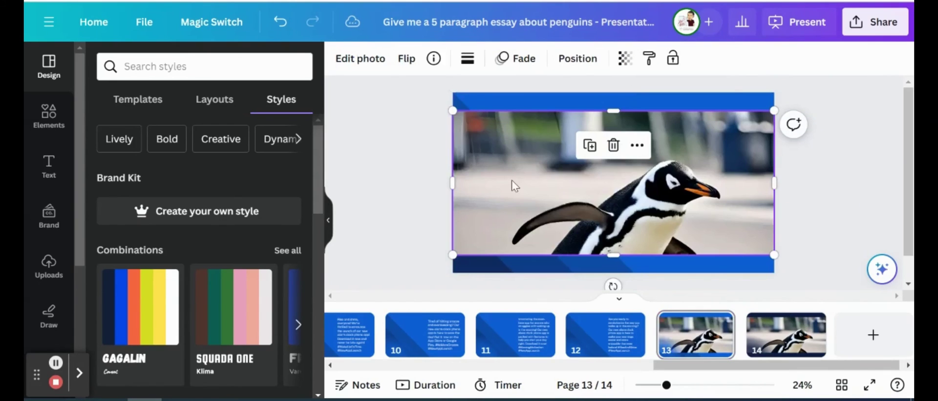
Shrink the pasted penguin photo and place it left of the 'Say goodbye' text
left_click_drag(770, 174, 586, 187)
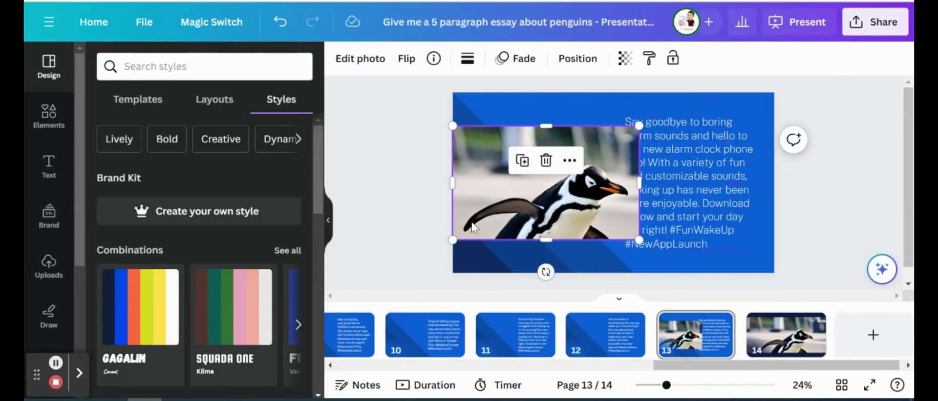
left_click_drag(453, 238, 482, 222)
left_click_drag(547, 179, 525, 188)
left_click(438, 190)
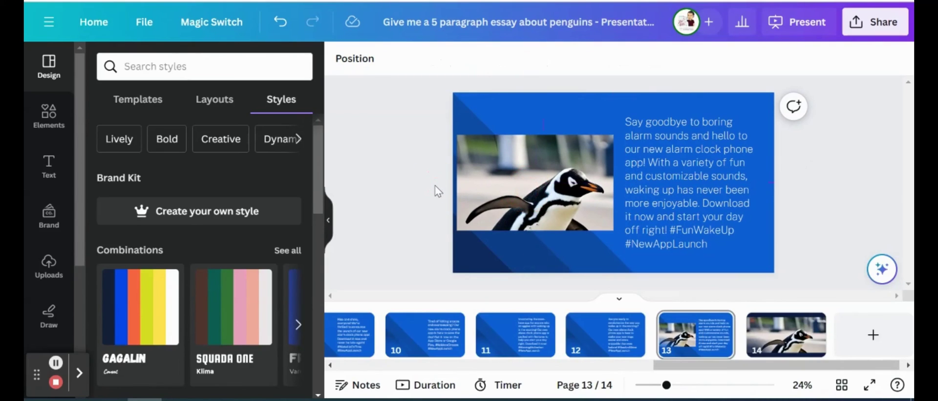